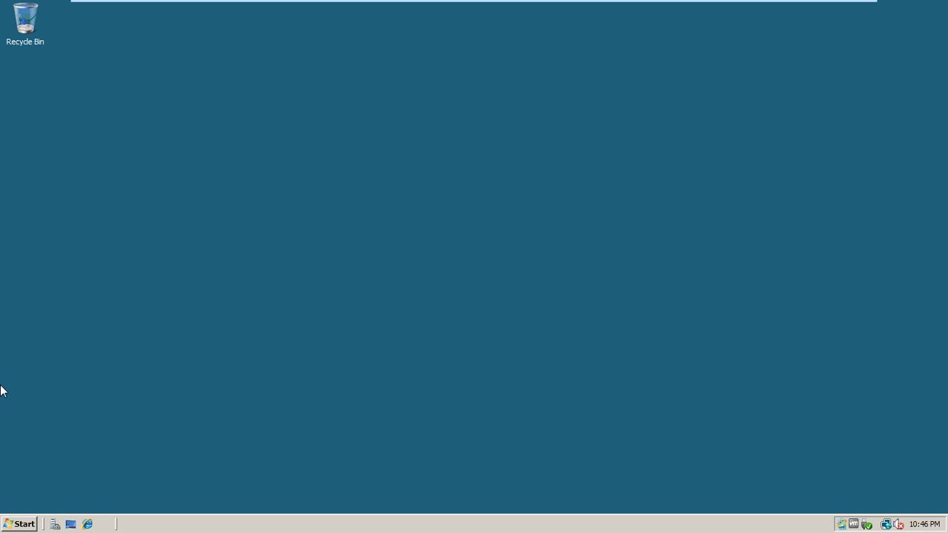
Launch Active Directory Users and Computers from Administrative Tools in the Start menu.
{"action": "left_click", "coordinate": [10, 524]}
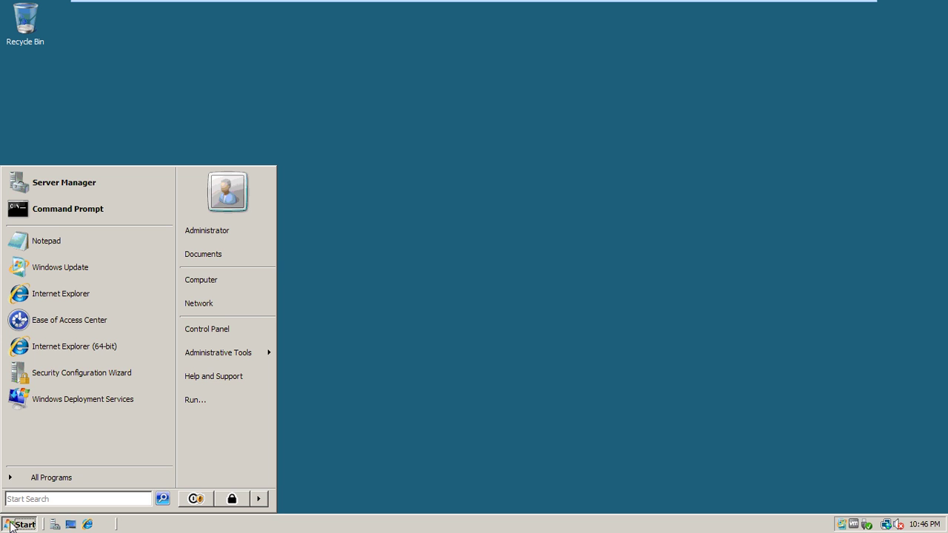
{"action": "mouse_move", "coordinate": [197, 361]}
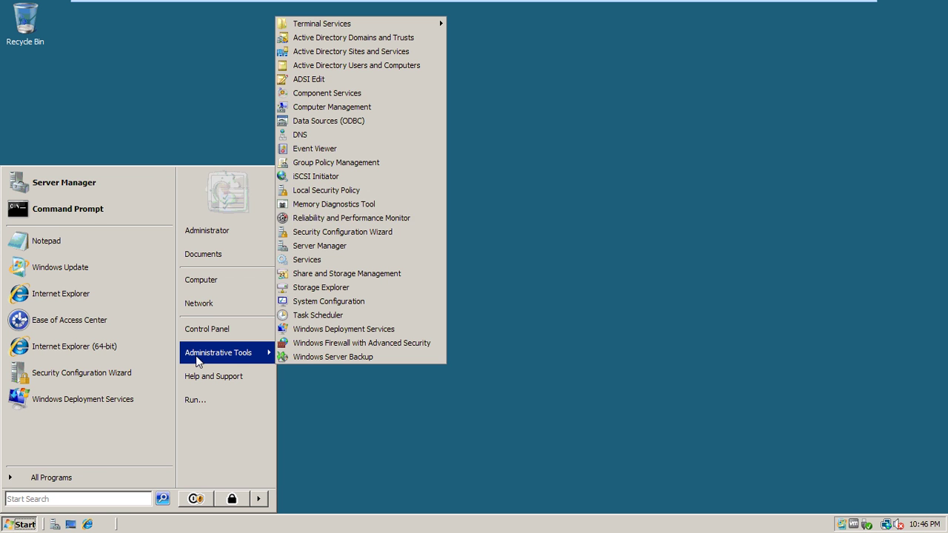
{"action": "left_click", "coordinate": [421, 64]}
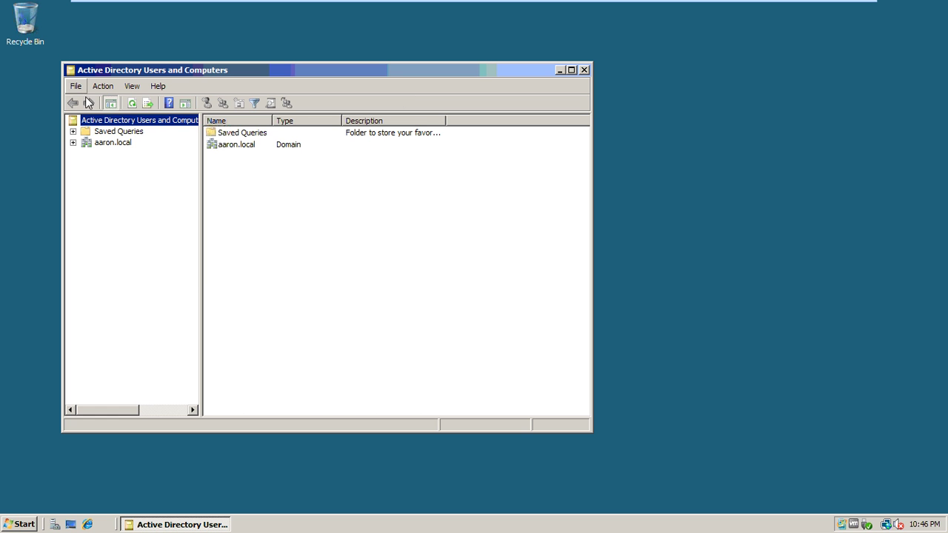
Create an organizational unit named 'SalesOU' under the aaron.local domain.
{"action": "right_click", "coordinate": [123, 143]}
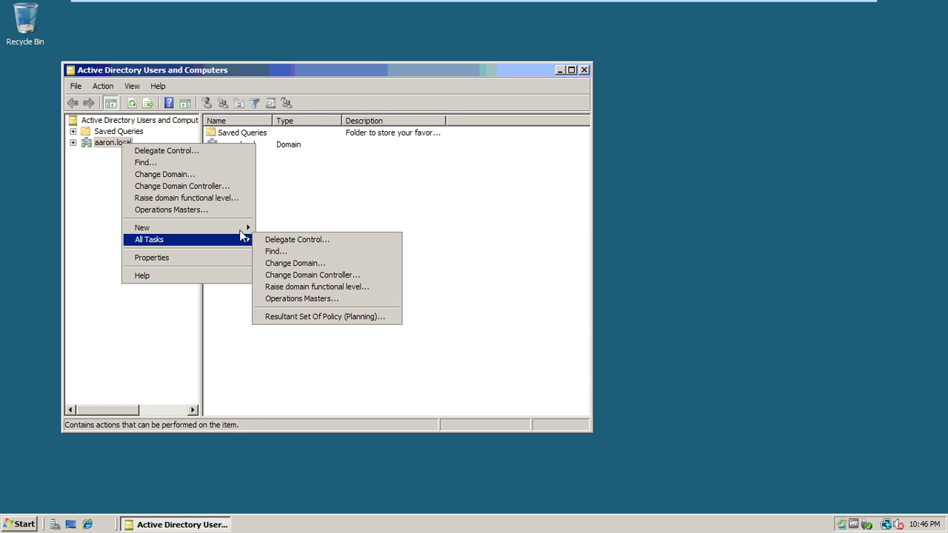
{"action": "mouse_move", "coordinate": [245, 233]}
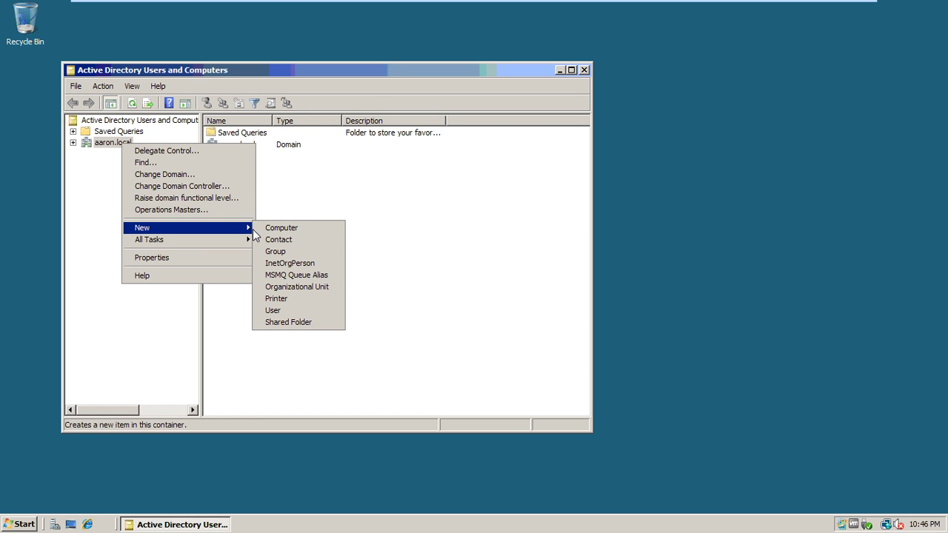
{"action": "left_click", "coordinate": [298, 287]}
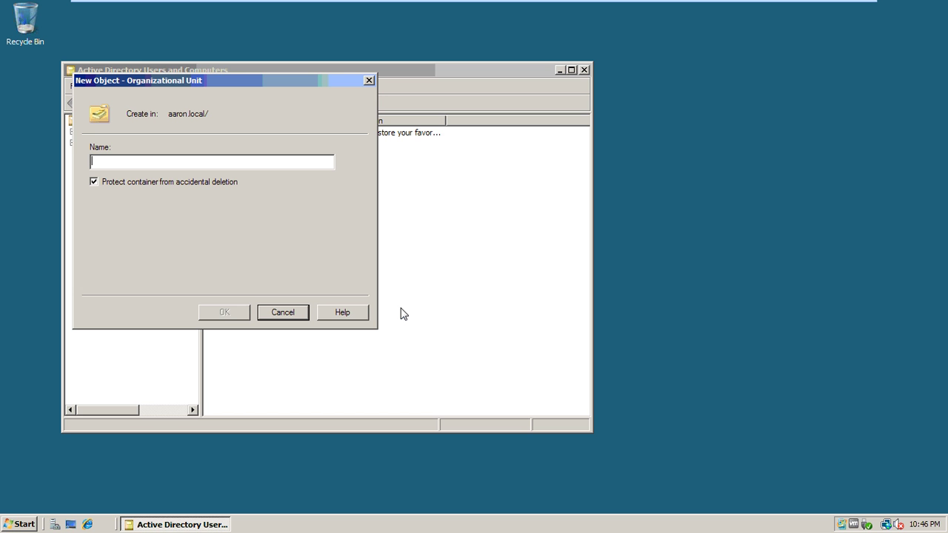
{"action": "type", "text": "Sa"}
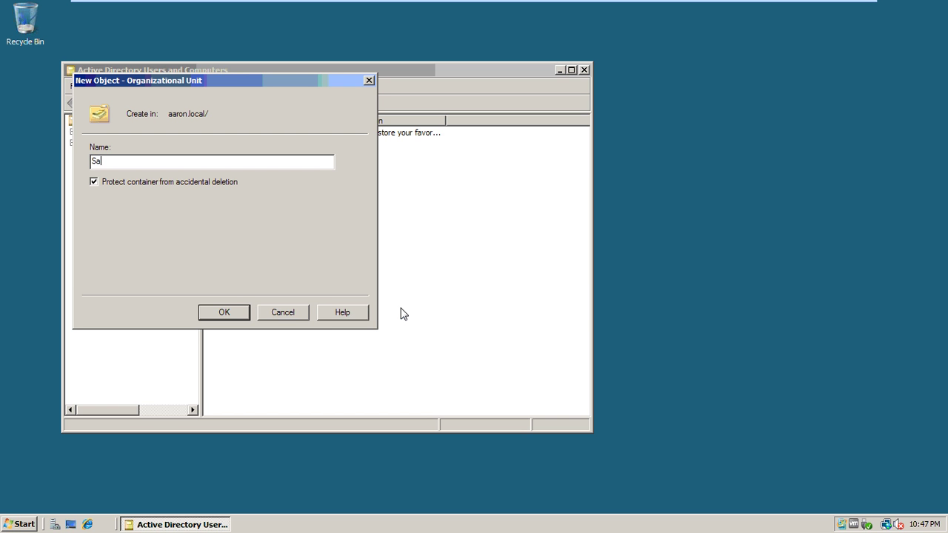
{"action": "type", "text": "lesOU"}
{"action": "left_click", "coordinate": [223, 312]}
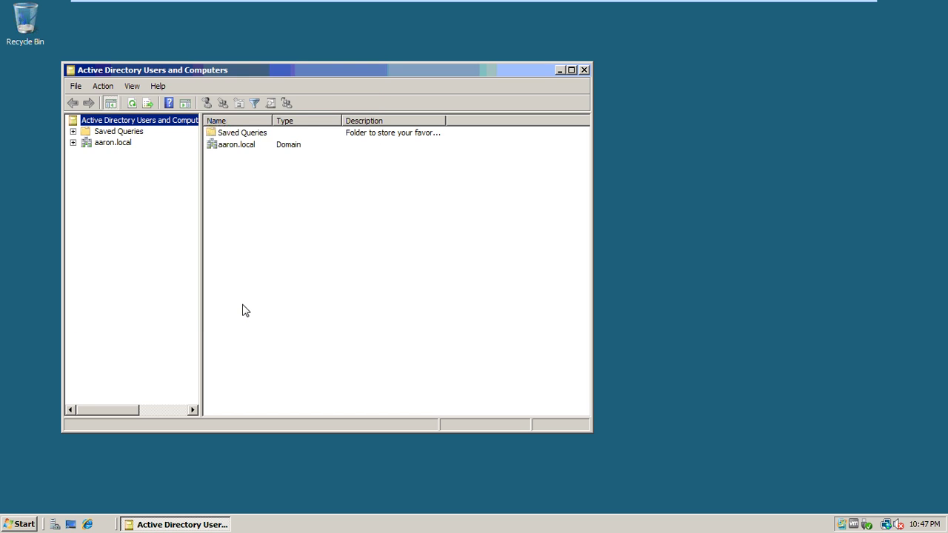
Expand aaron.local to reveal SalesOU beside Builtin, Computers and Users, and bring up SalesOU's actions.
{"action": "left_click", "coordinate": [121, 144]}
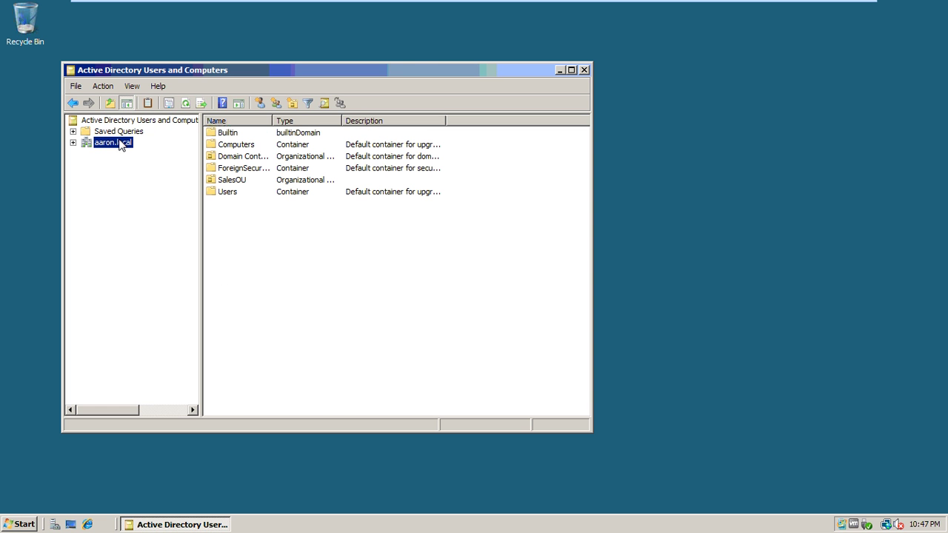
{"action": "left_click", "coordinate": [232, 182]}
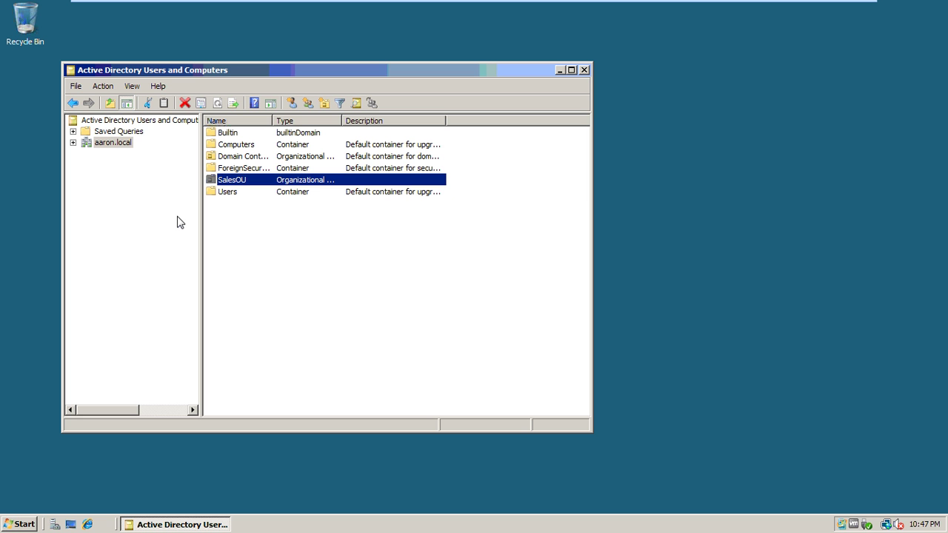
{"action": "left_click", "coordinate": [73, 143]}
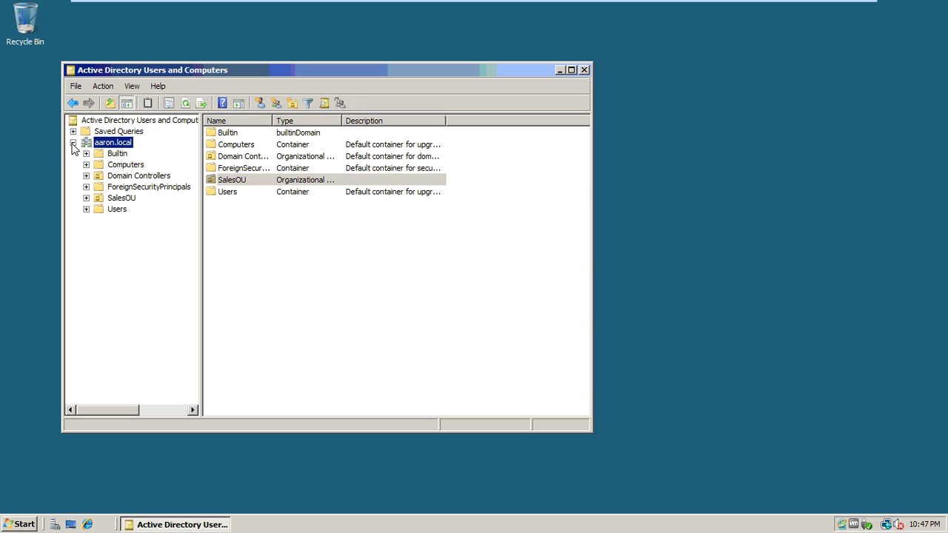
{"action": "right_click", "coordinate": [124, 198]}
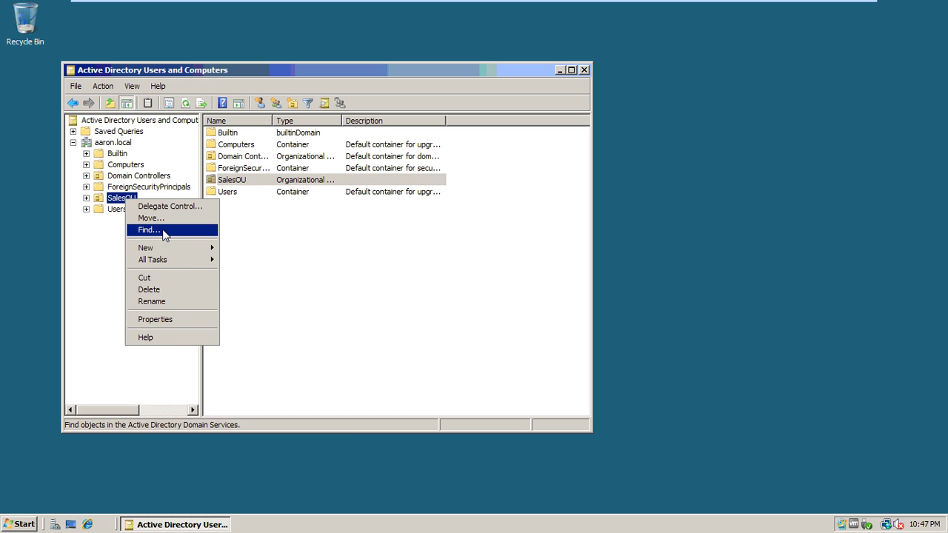
{"action": "mouse_move", "coordinate": [164, 251]}
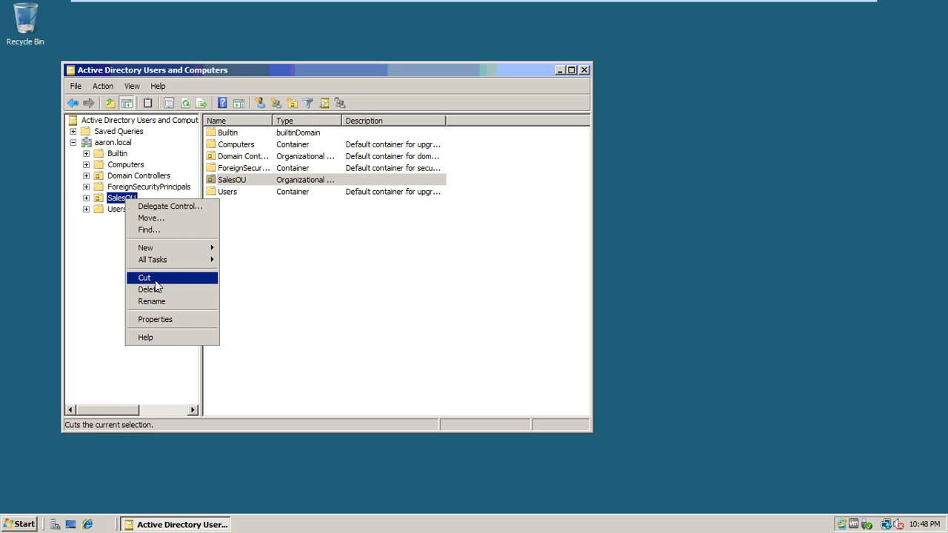
{"action": "left_click", "coordinate": [155, 319]}
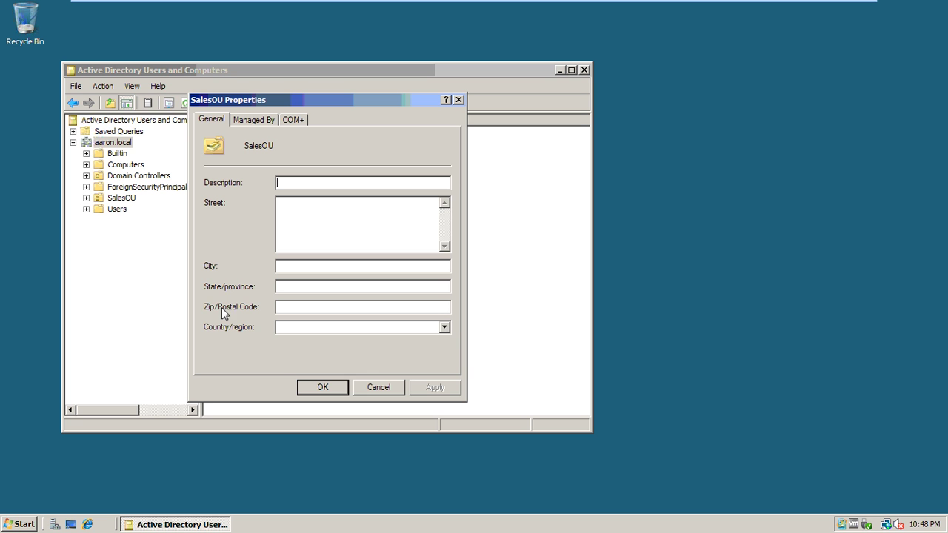
{"action": "left_click", "coordinate": [458, 99]}
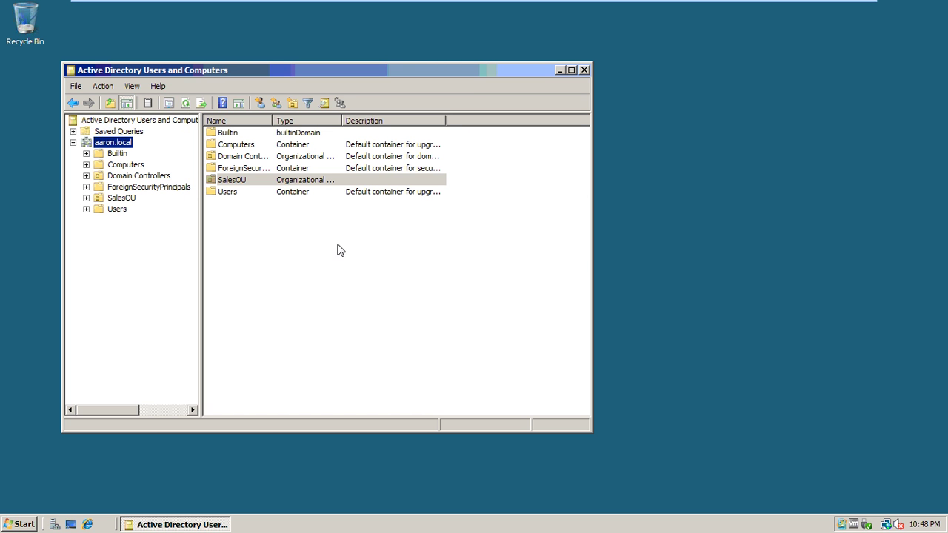
Start the Delegation of Control Wizard for SalesOU and move past its welcome page.
{"action": "right_click", "coordinate": [114, 198]}
{"action": "left_click", "coordinate": [140, 203]}
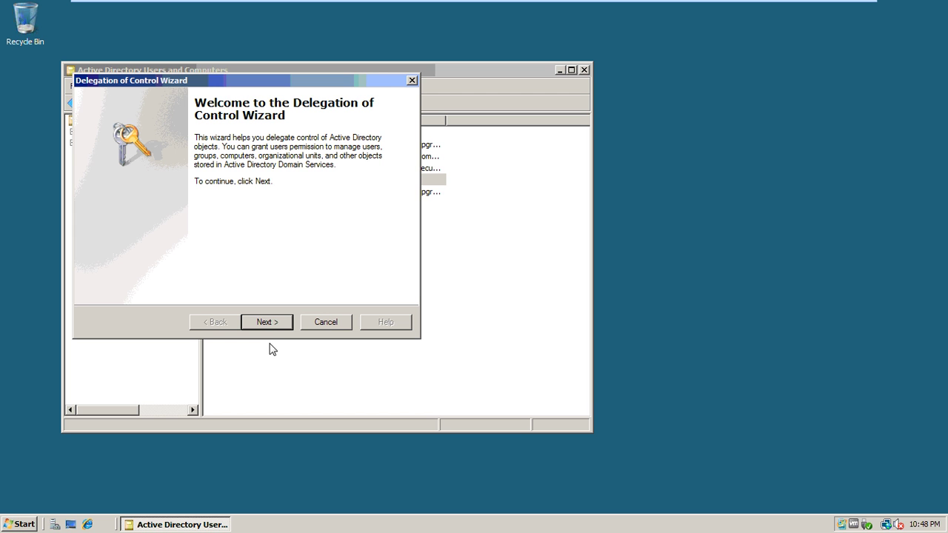
{"action": "left_click", "coordinate": [271, 320]}
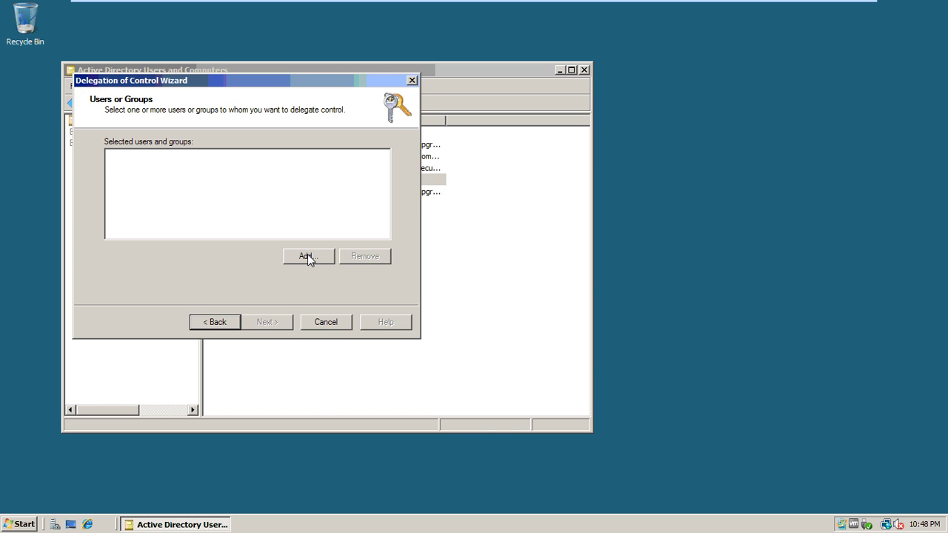
Add the verified Administrator user account as the delegate and proceed to Tasks to Delegate.
{"action": "left_click", "coordinate": [308, 255]}
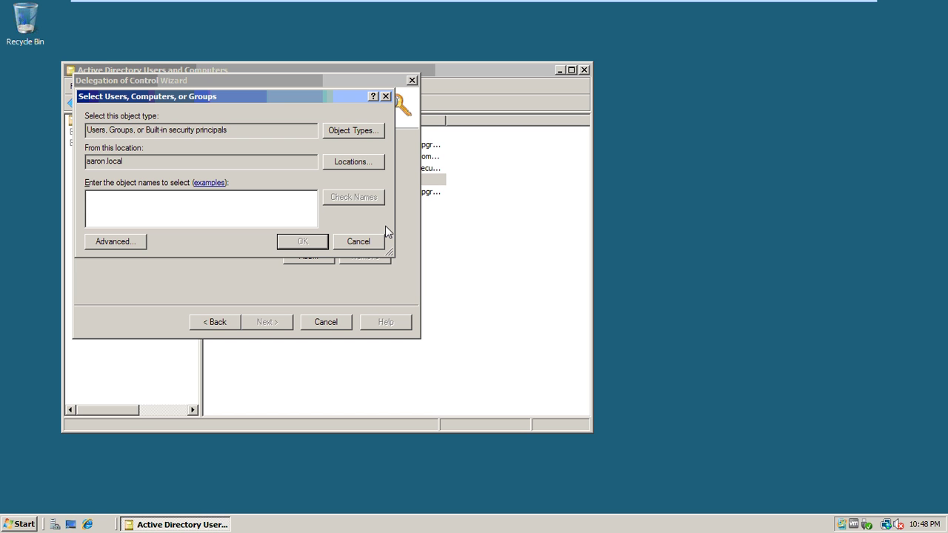
{"action": "type", "text": "Administrator"}
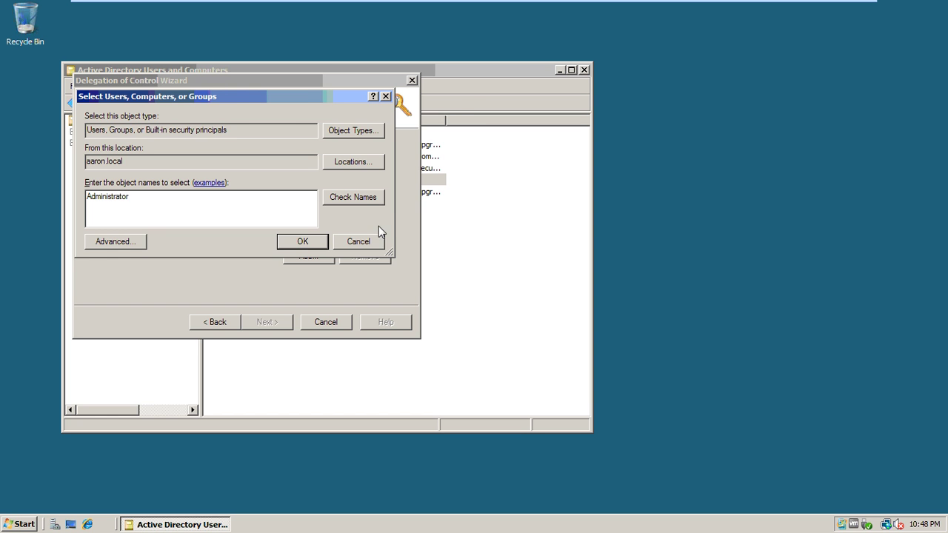
{"action": "left_click", "coordinate": [368, 200]}
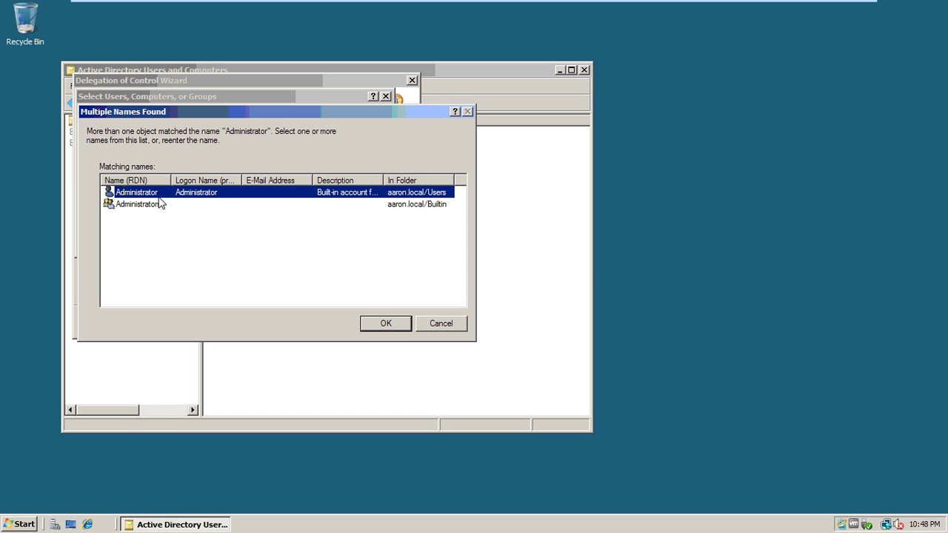
{"action": "left_click", "coordinate": [386, 324]}
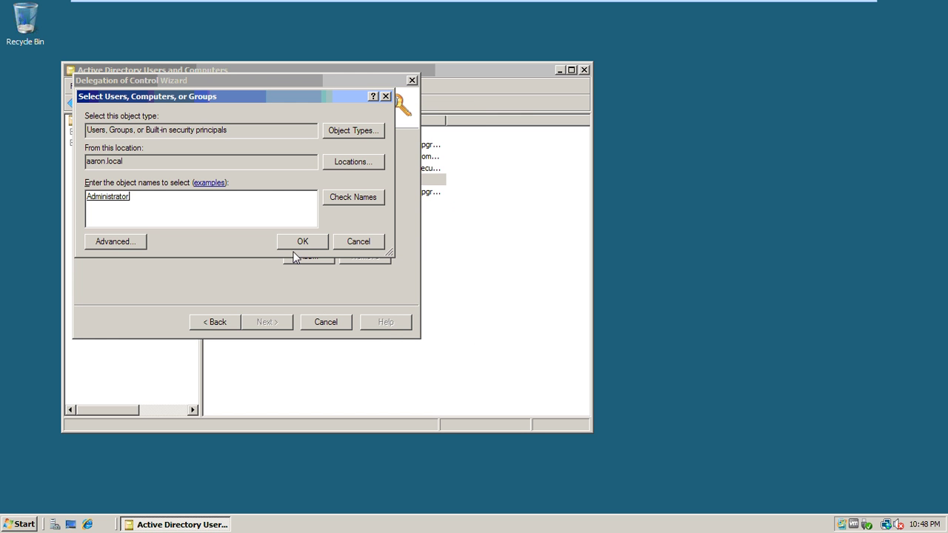
{"action": "left_click", "coordinate": [304, 246]}
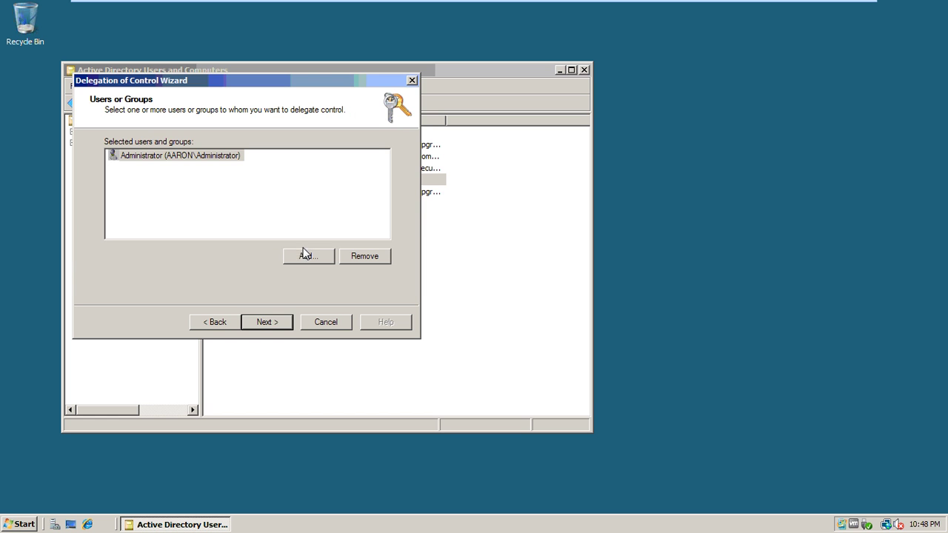
{"action": "left_click", "coordinate": [280, 326]}
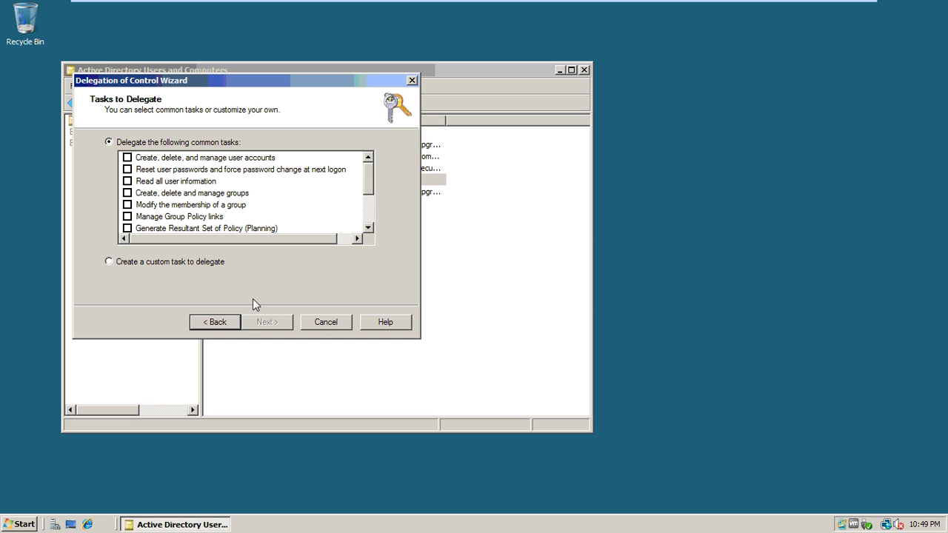
Delegate 'Create, delete, and manage user accounts' on SalesOU to Administrator and finish the wizard.
{"action": "left_click", "coordinate": [128, 158]}
{"action": "left_click", "coordinate": [272, 322]}
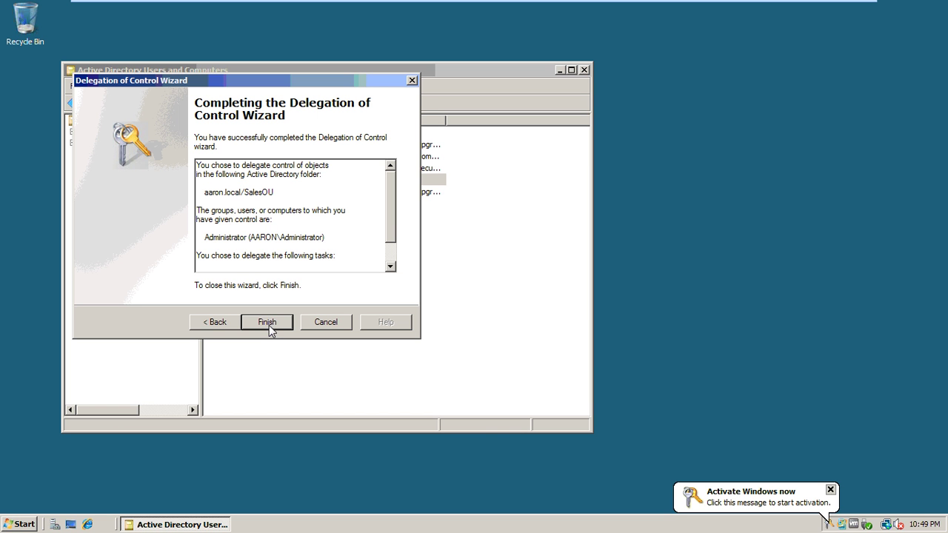
{"action": "left_click", "coordinate": [269, 325]}
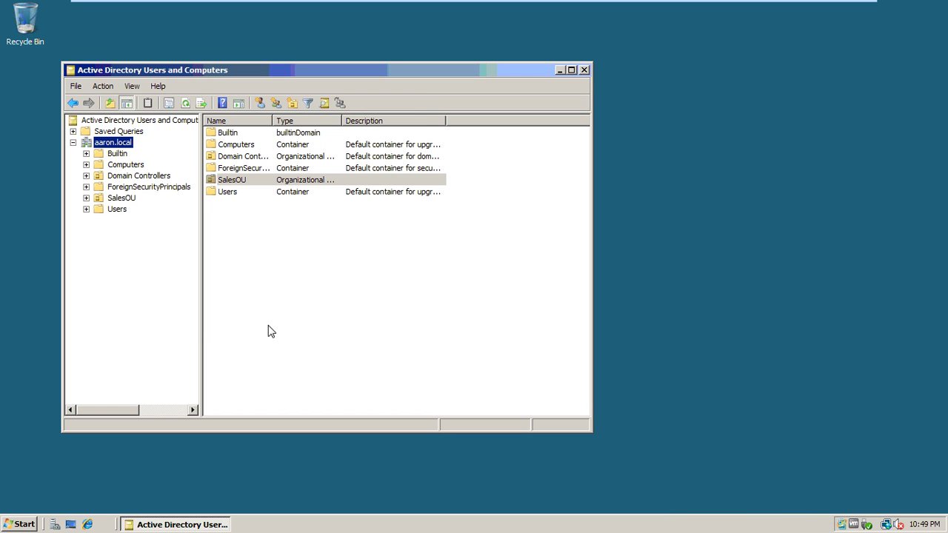
{"action": "left_click", "coordinate": [260, 309]}
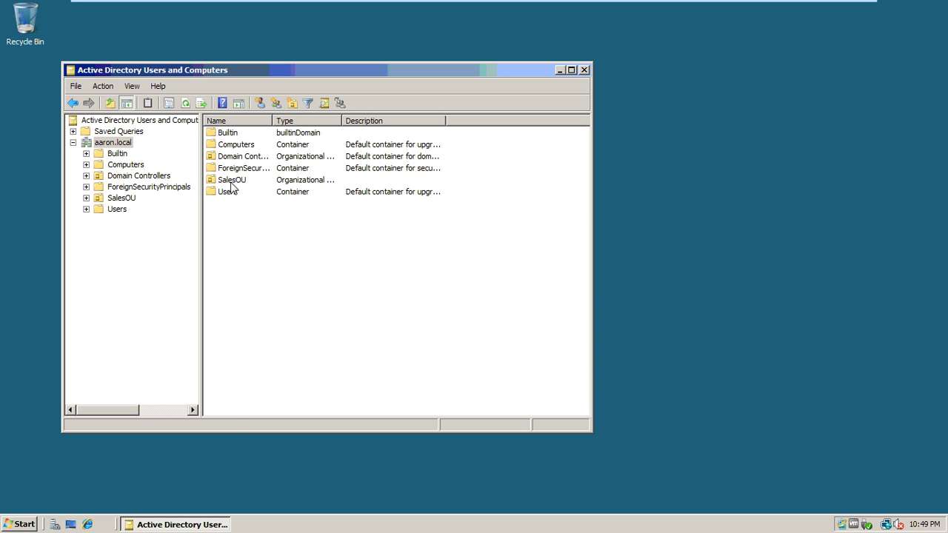
{"action": "right_click", "coordinate": [231, 182]}
{"action": "left_click", "coordinate": [281, 304]}
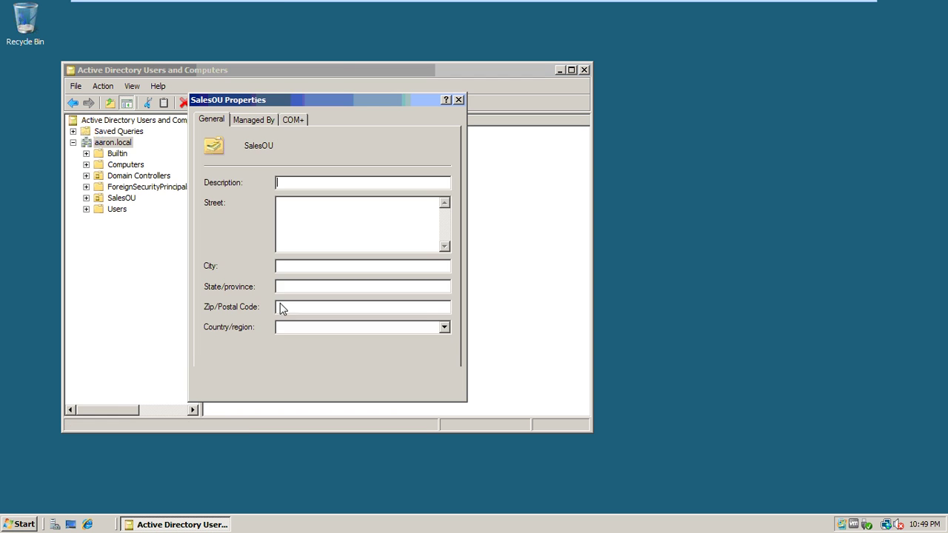
{"action": "left_click", "coordinate": [257, 120]}
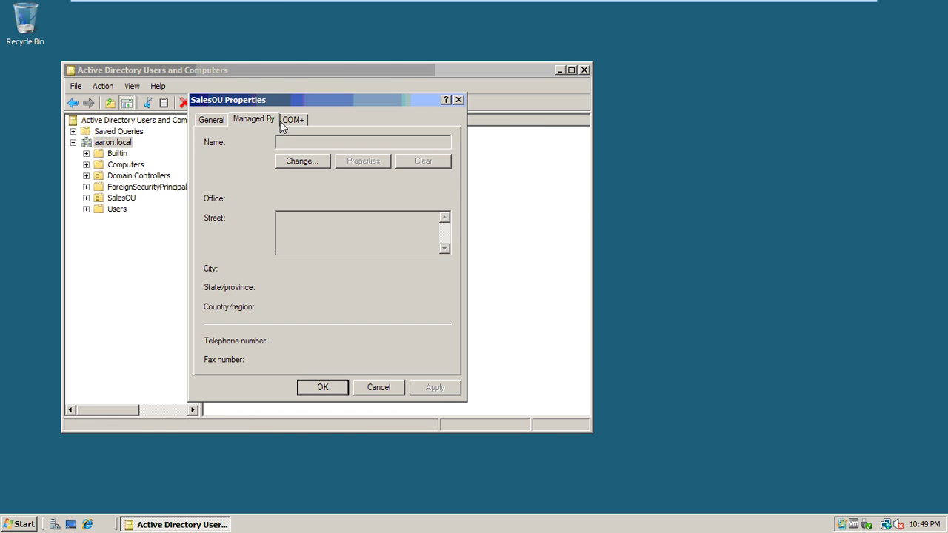
{"action": "left_click", "coordinate": [292, 119]}
{"action": "left_click", "coordinate": [458, 100]}
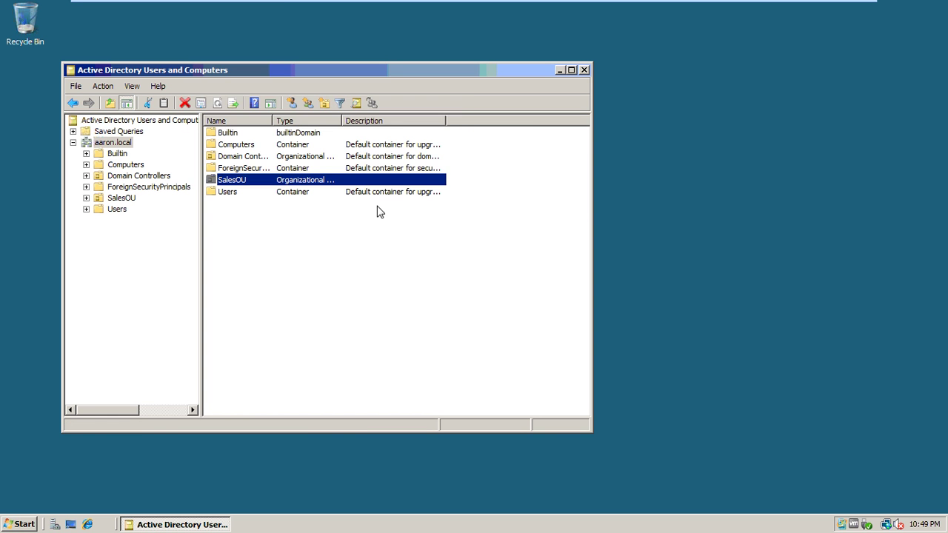
{"action": "left_click", "coordinate": [231, 181]}
{"action": "left_click", "coordinate": [232, 210]}
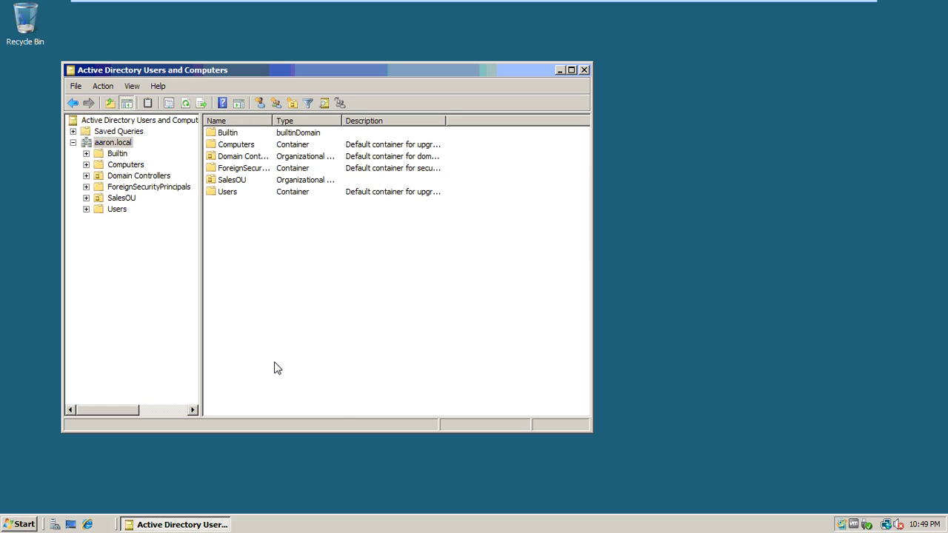
{"action": "mouse_move", "coordinate": [85, 4]}
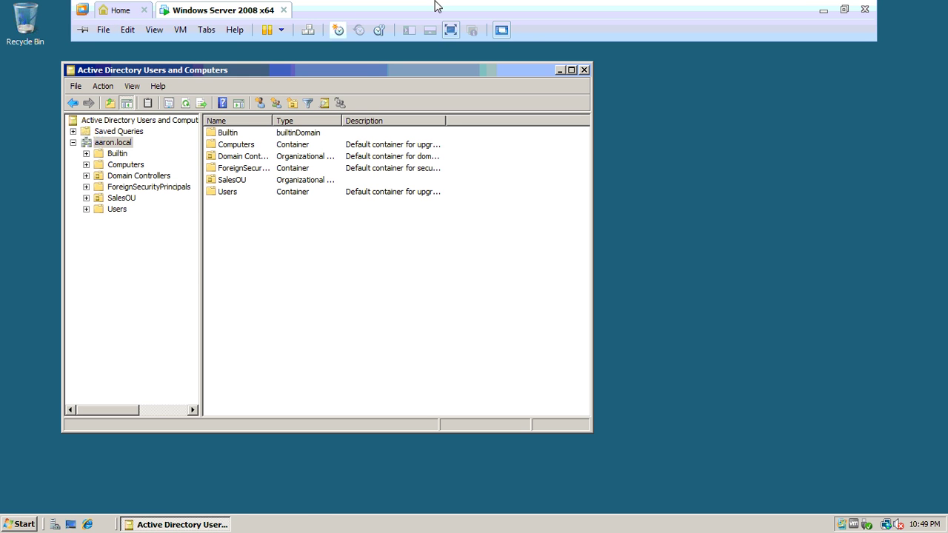